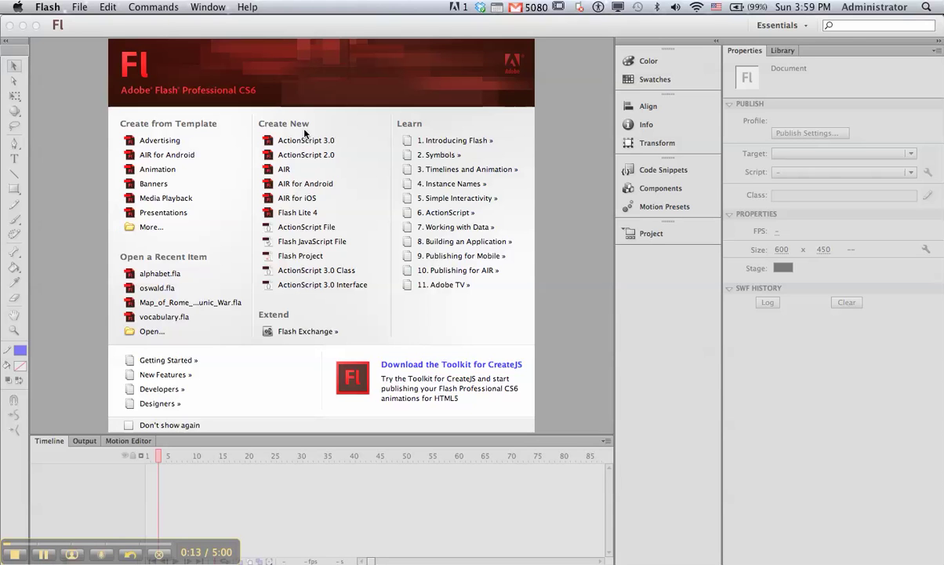
# Step: Create a new blank ActionScript 3.0 document with a 550 x 400 stage at 24 fps
pyautogui.click(306, 146)
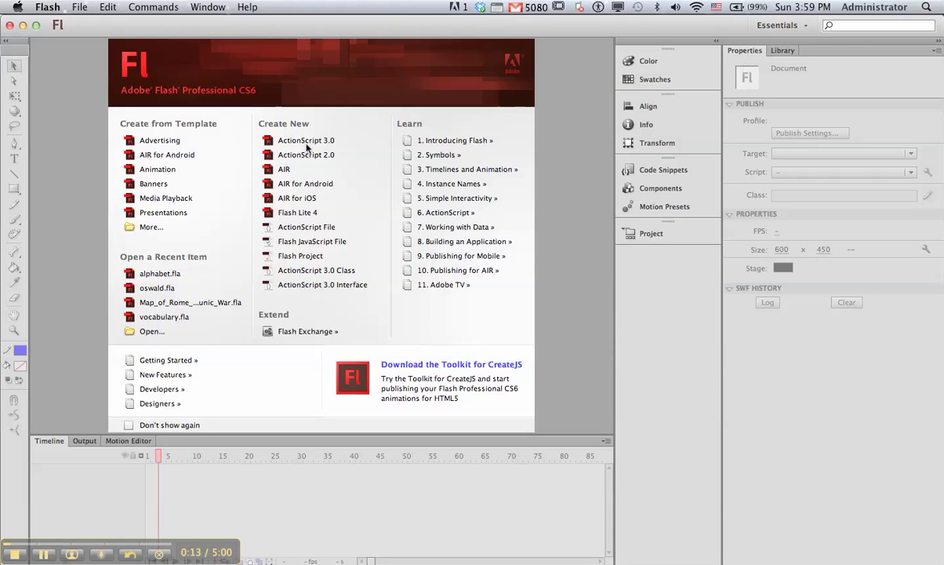
pyautogui.click(305, 143)
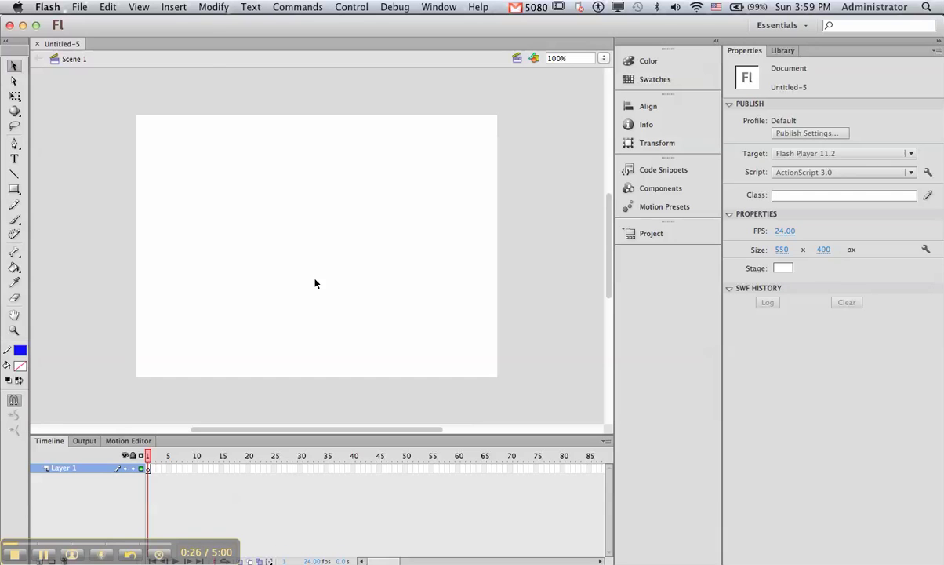
# Step: Import oswald.jpg from Flash Demo onto the stage and show it in the Library
pyautogui.click(79, 7)
pyautogui.moveTo(91, 193)
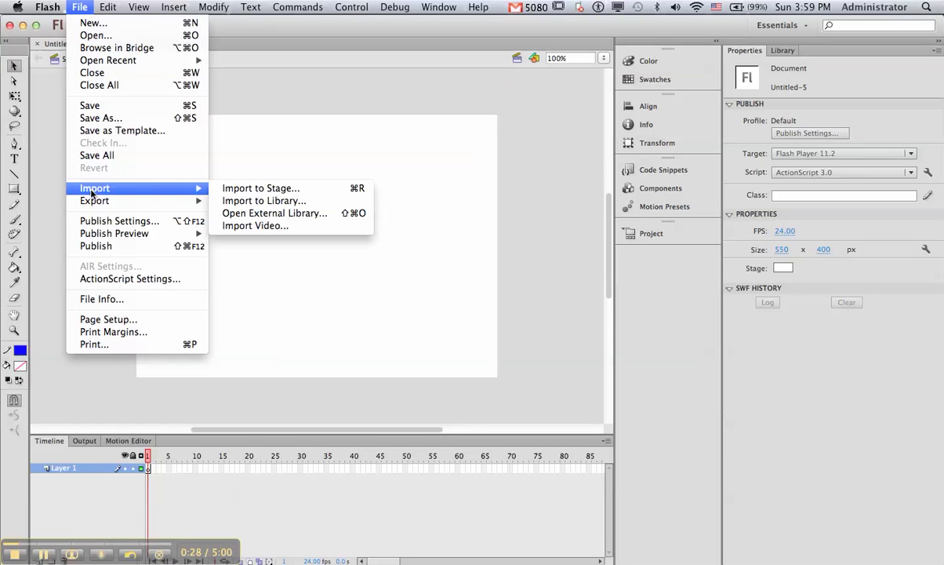
pyautogui.click(271, 190)
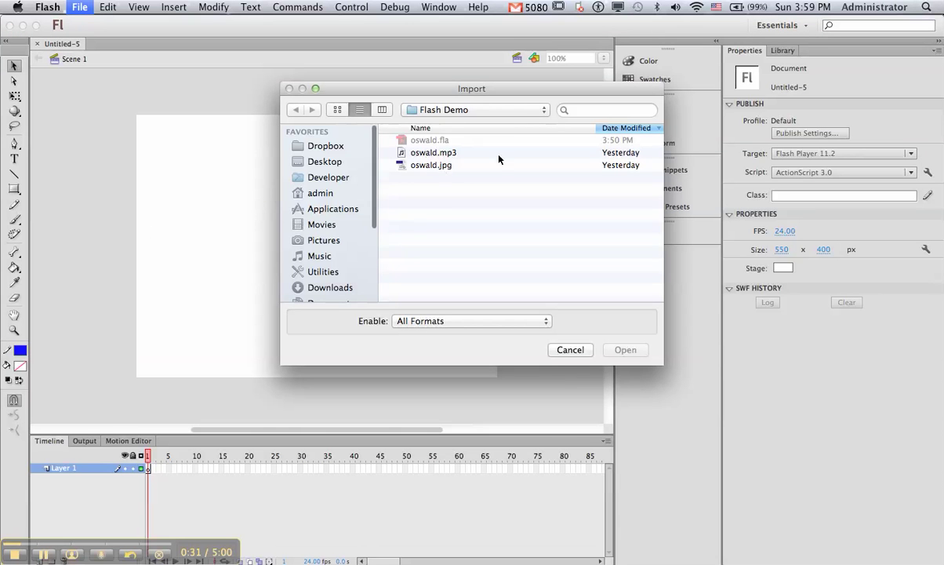
pyautogui.click(427, 167)
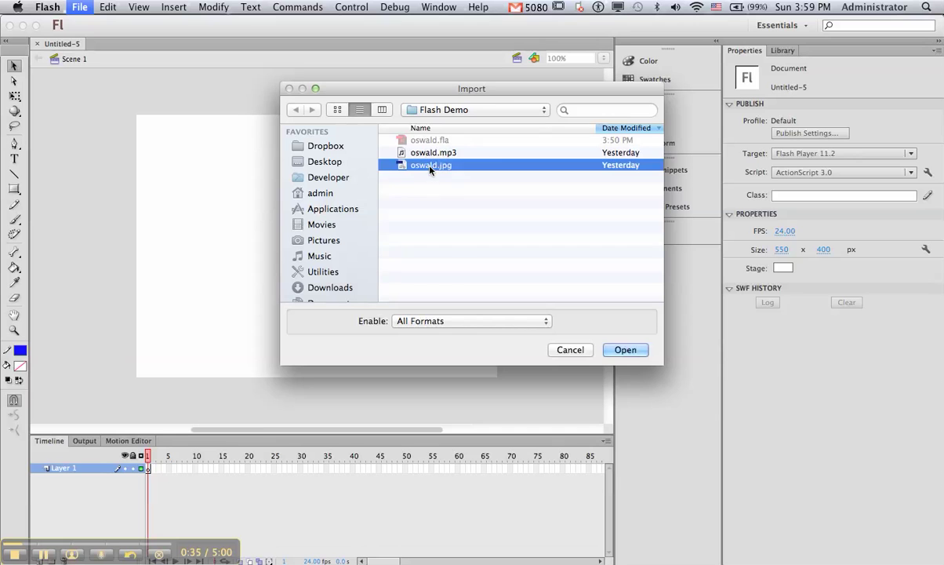
pyautogui.click(624, 350)
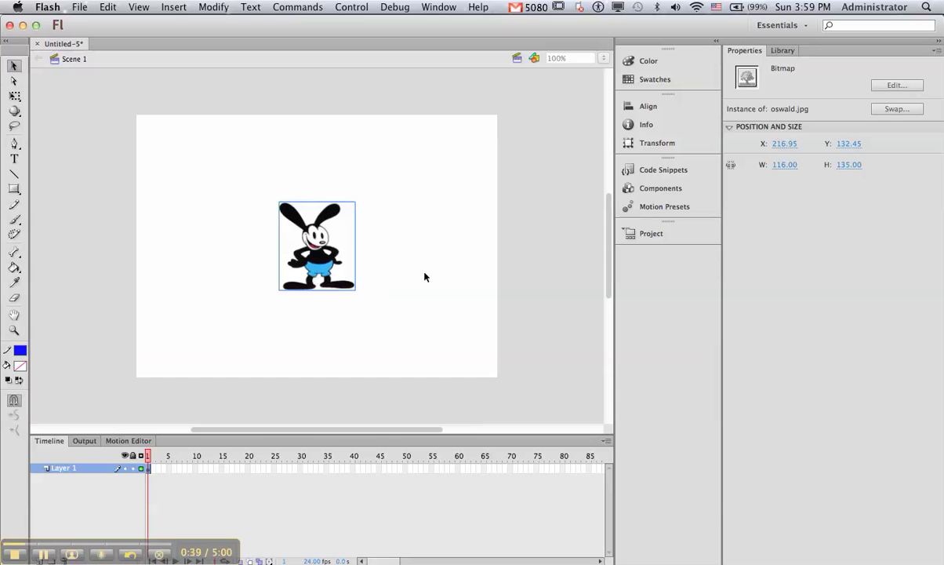
pyautogui.click(785, 52)
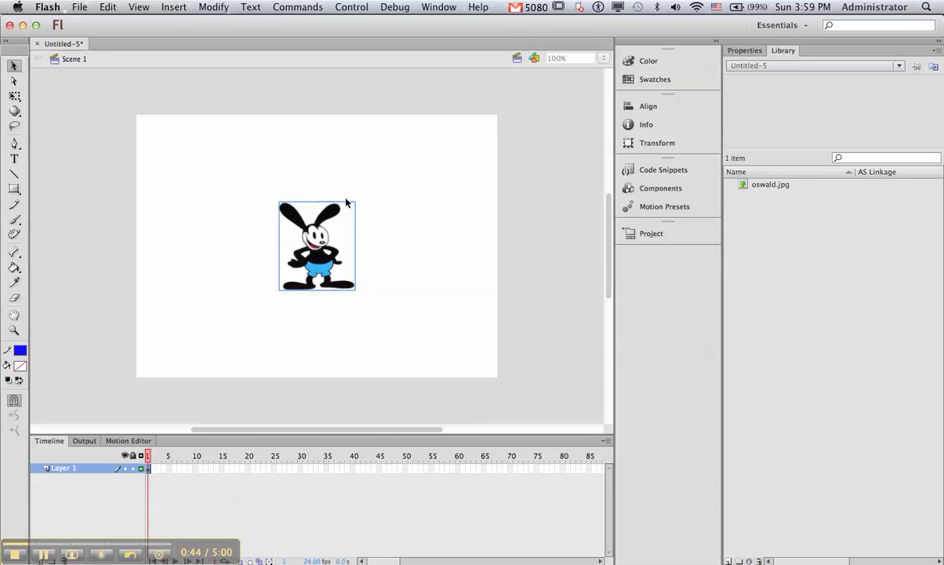
# Step: Convert the Oswald bitmap into a Button symbol named 'Oswald'
pyautogui.click(333, 229)
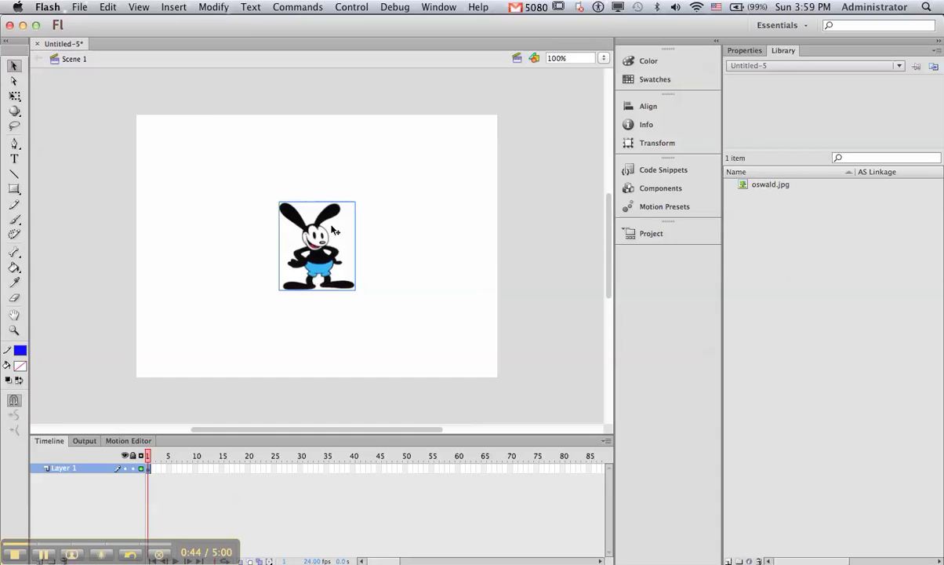
pyautogui.click(213, 7)
pyautogui.click(225, 44)
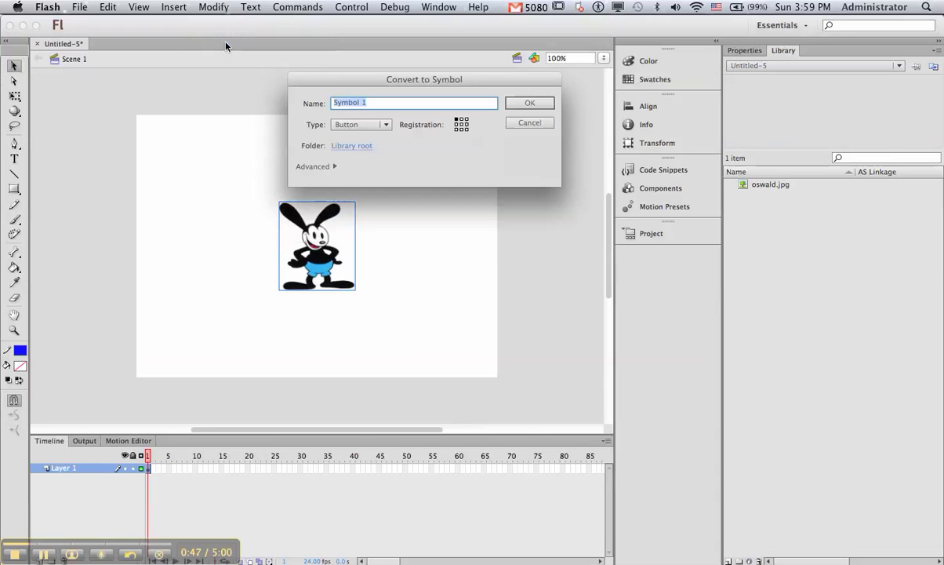
pyautogui.click(385, 125)
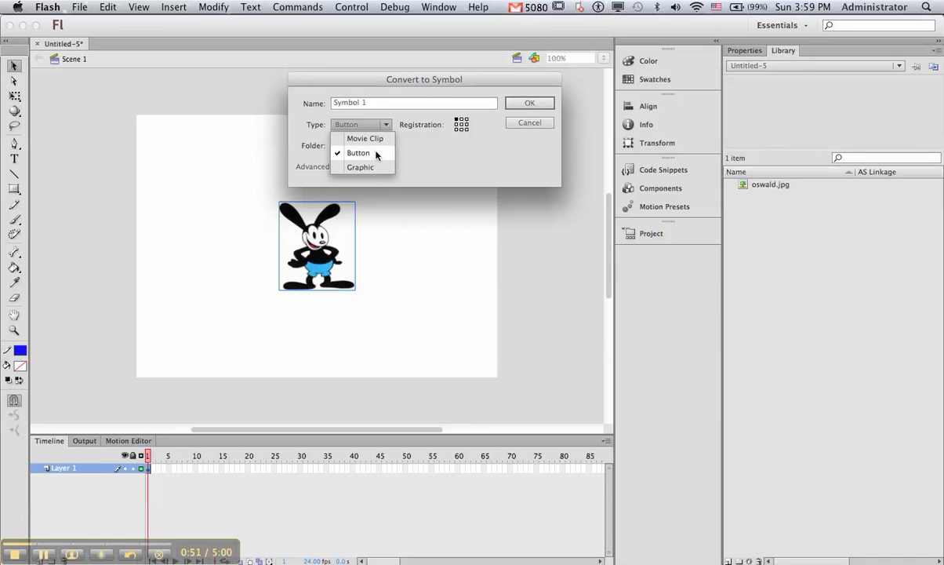
pyautogui.click(375, 155)
pyautogui.moveTo(357, 101); pyautogui.dragTo(290, 99)
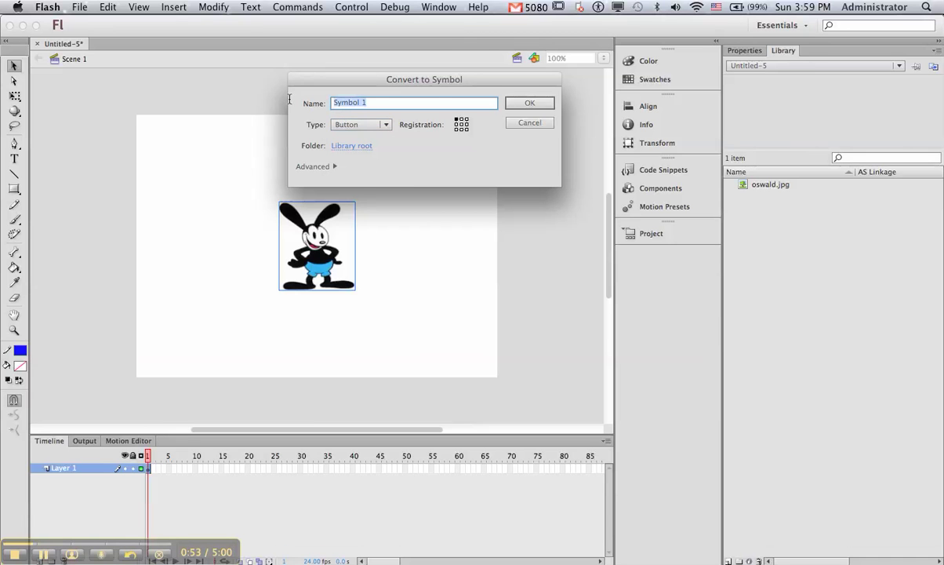
pyautogui.write('Oswald')
pyautogui.click(547, 100)
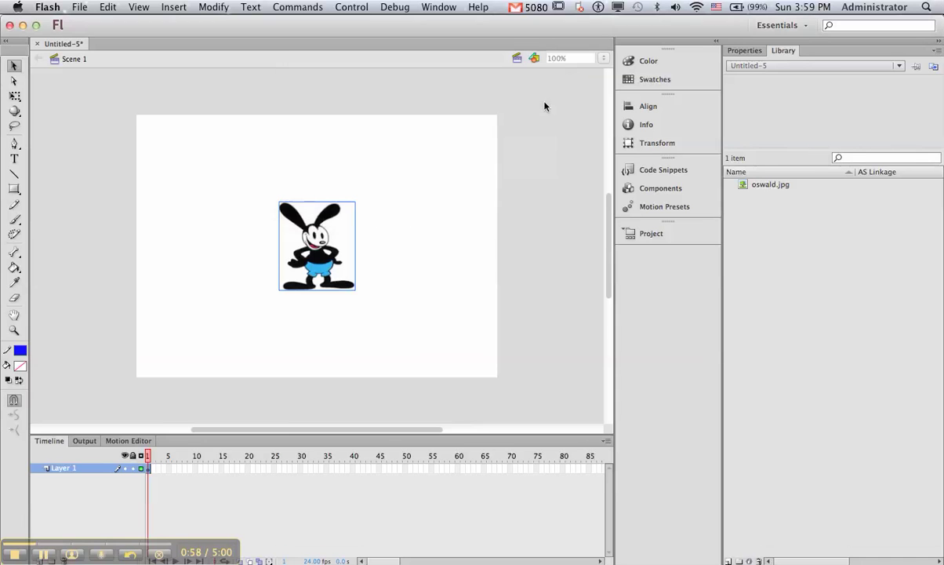
# Step: Enter the Oswald button for in-place editing and select its Over through Hit frames
pyautogui.click(759, 202)
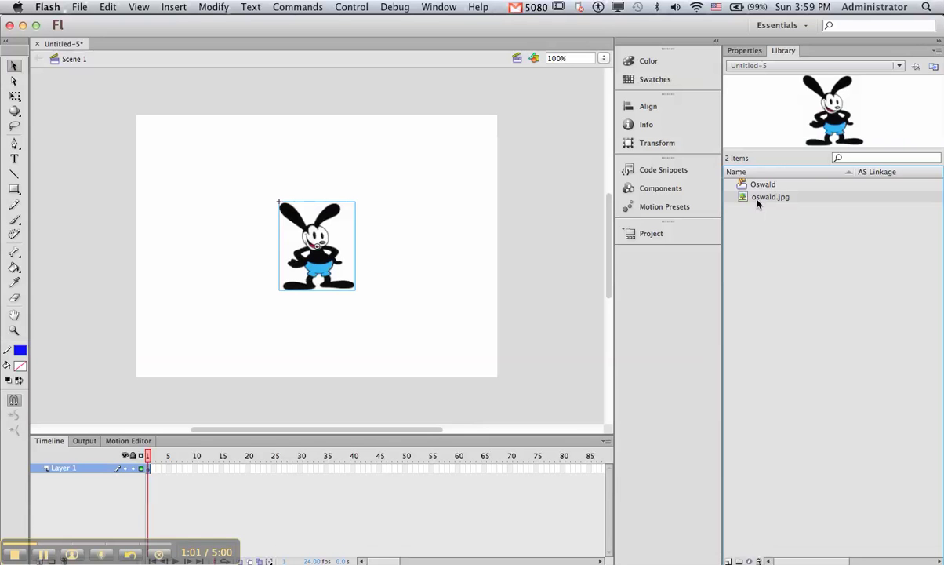
pyautogui.click(754, 185)
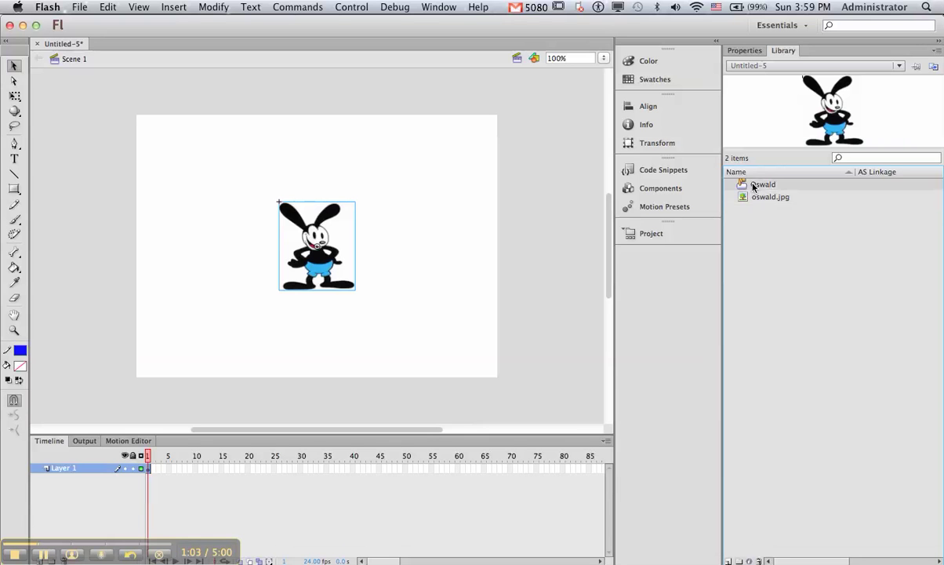
pyautogui.doubleClick(330, 232)
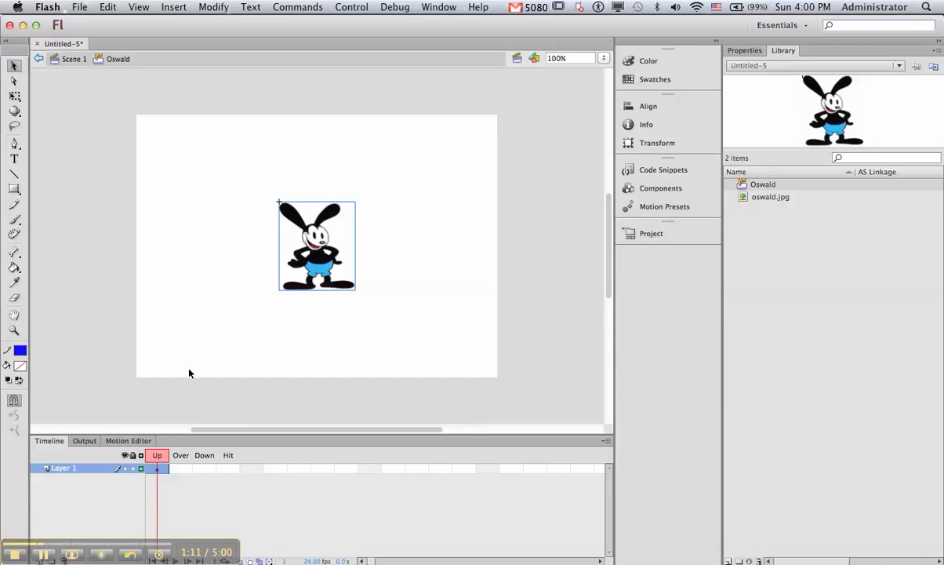
pyautogui.click(70, 60)
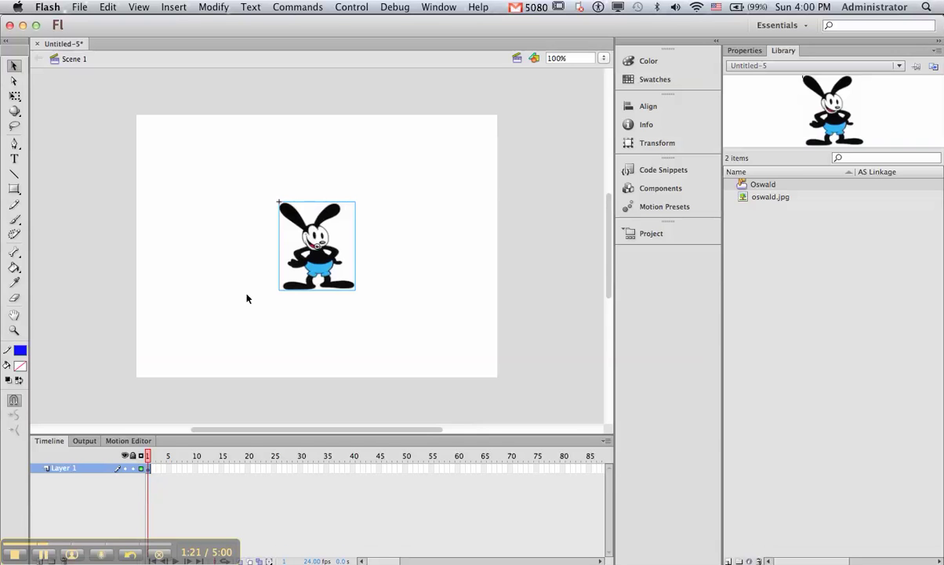
pyautogui.doubleClick(309, 253)
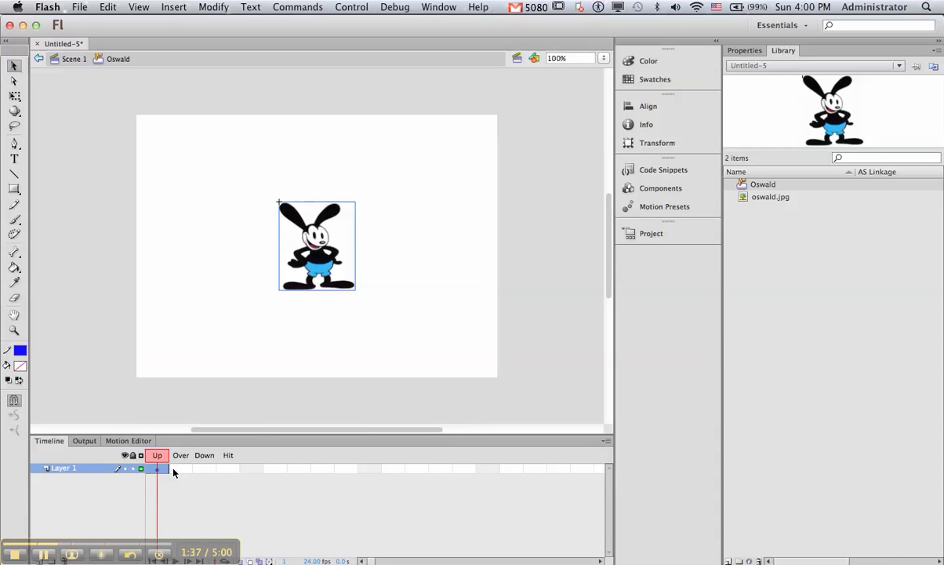
pyautogui.moveTo(174, 472); pyautogui.dragTo(227, 472)
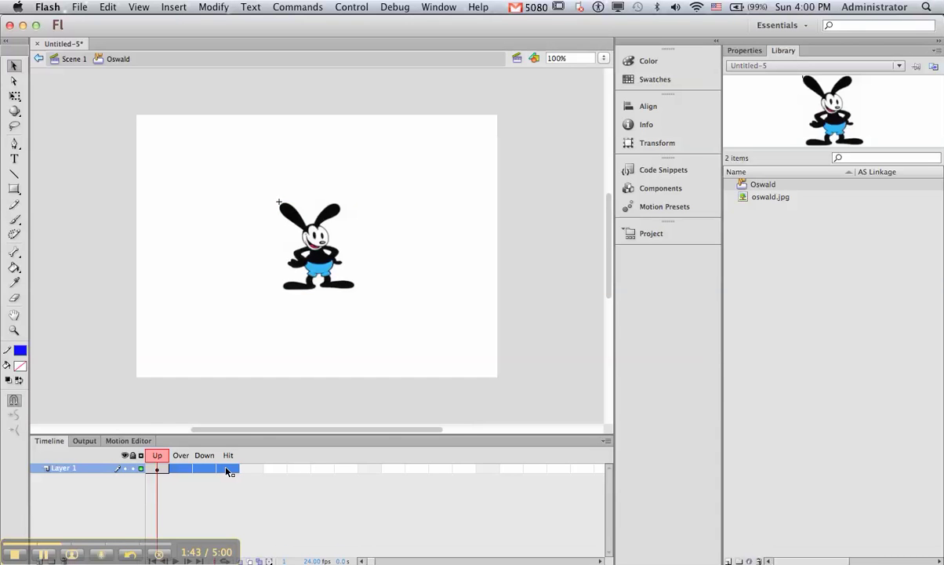
# Step: Insert keyframes with F6 in the Oswald button's Over, Down and Hit frames
pyautogui.press('F6')
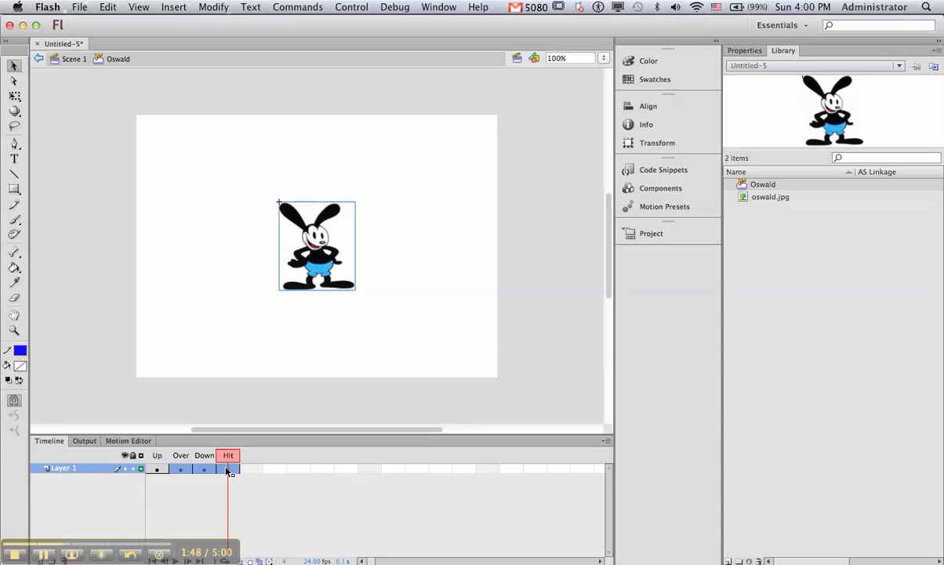
pyautogui.click(212, 8)
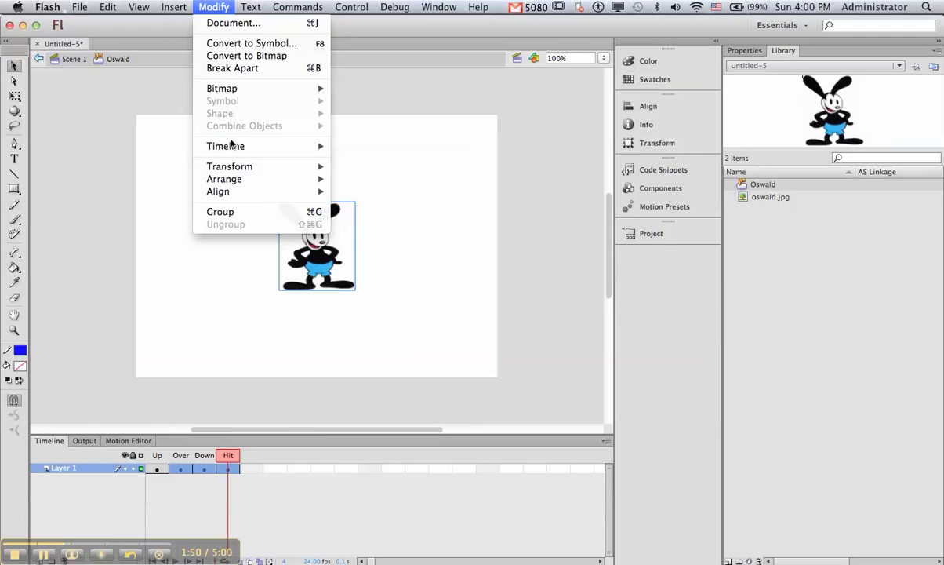
pyautogui.moveTo(221, 146)
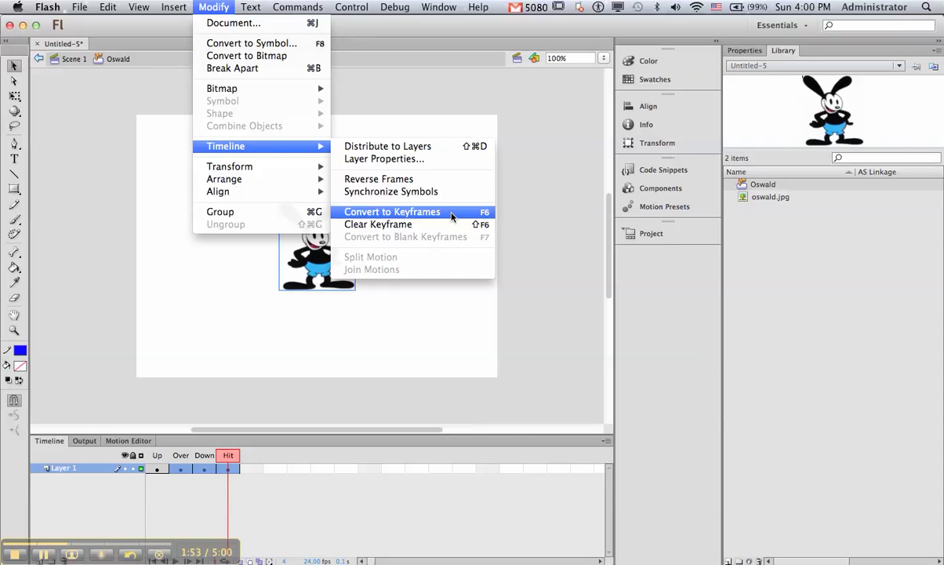
pyautogui.click(426, 91)
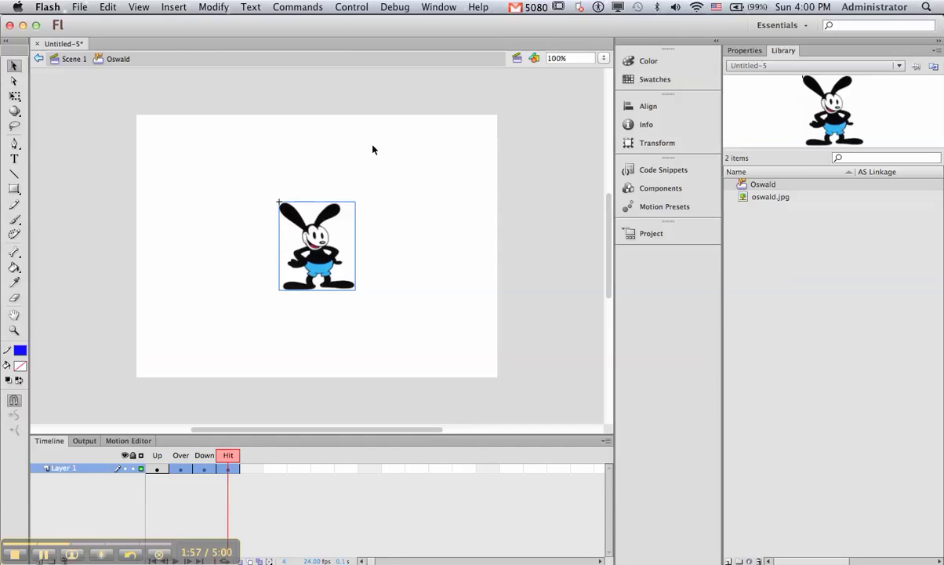
pyautogui.click(161, 471)
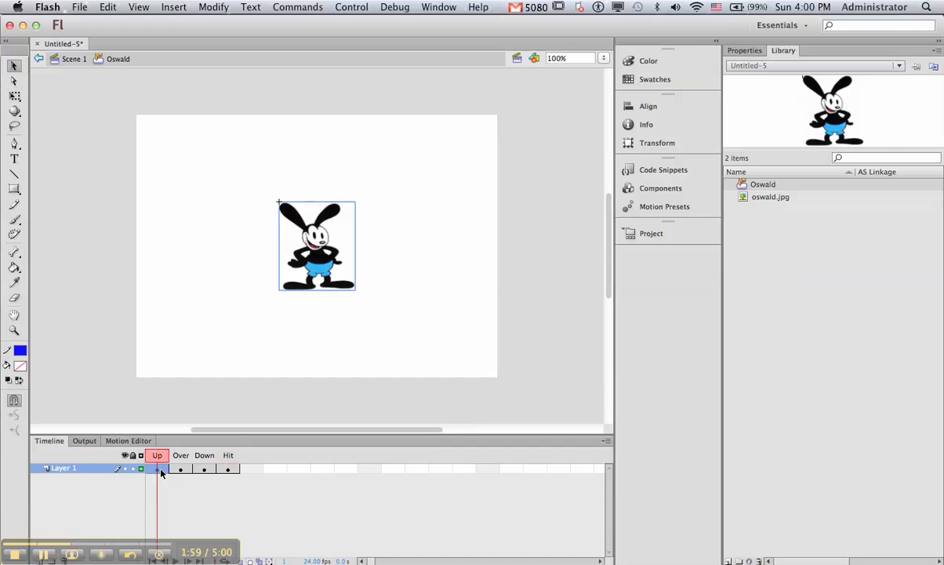
# Step: In the Over frame, draw a primitive rectangle framing the Oswald image
pyautogui.click(179, 471)
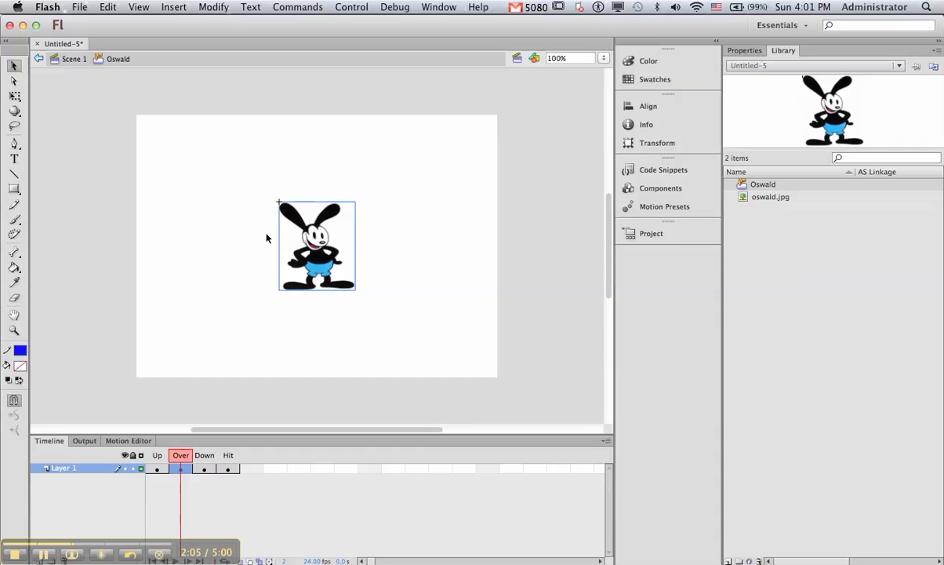
pyautogui.click(13, 191)
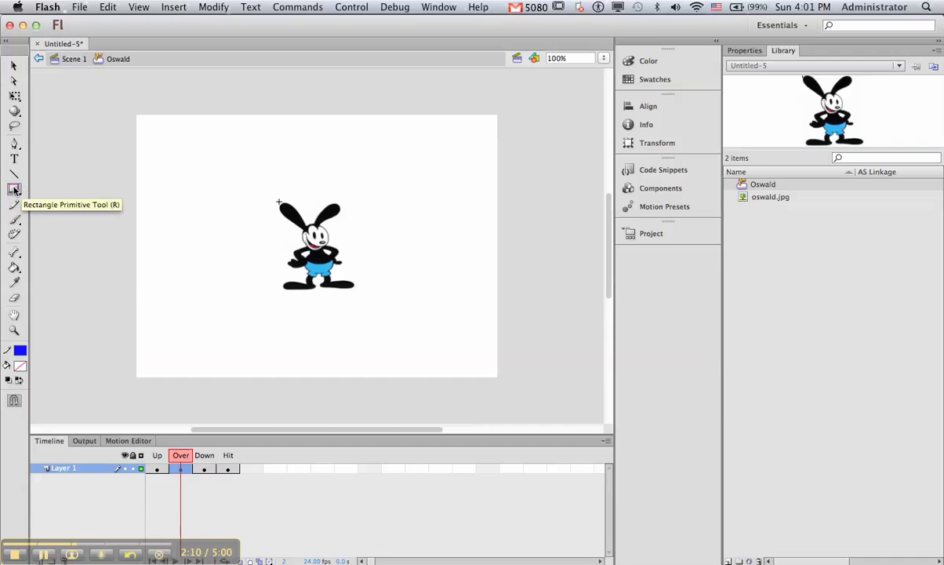
pyautogui.click(14, 191)
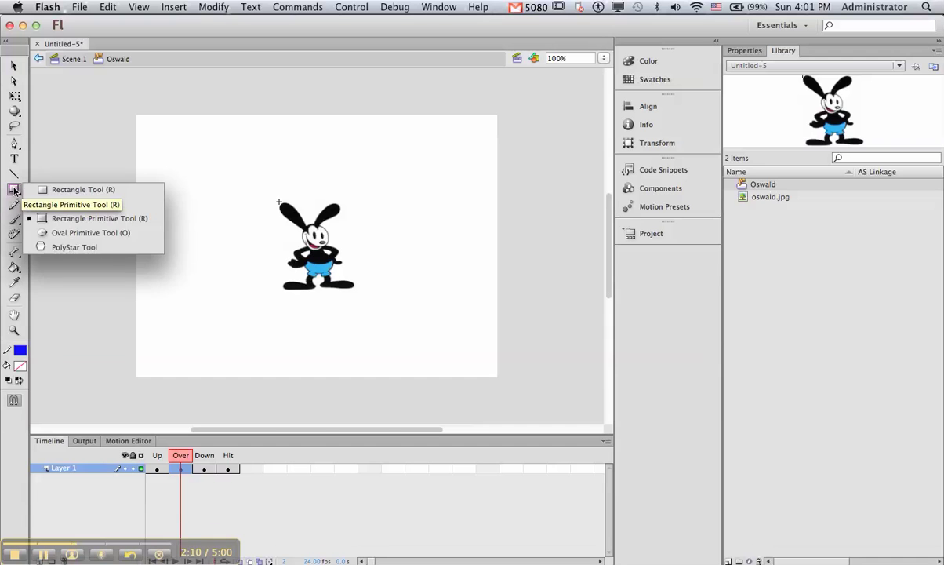
pyautogui.click(126, 223)
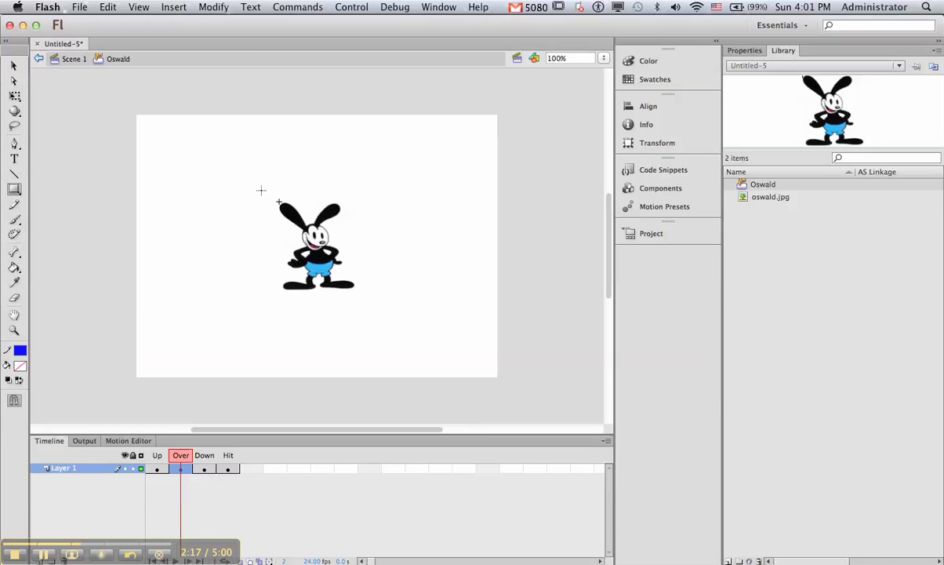
pyautogui.moveTo(261, 191); pyautogui.dragTo(378, 306)
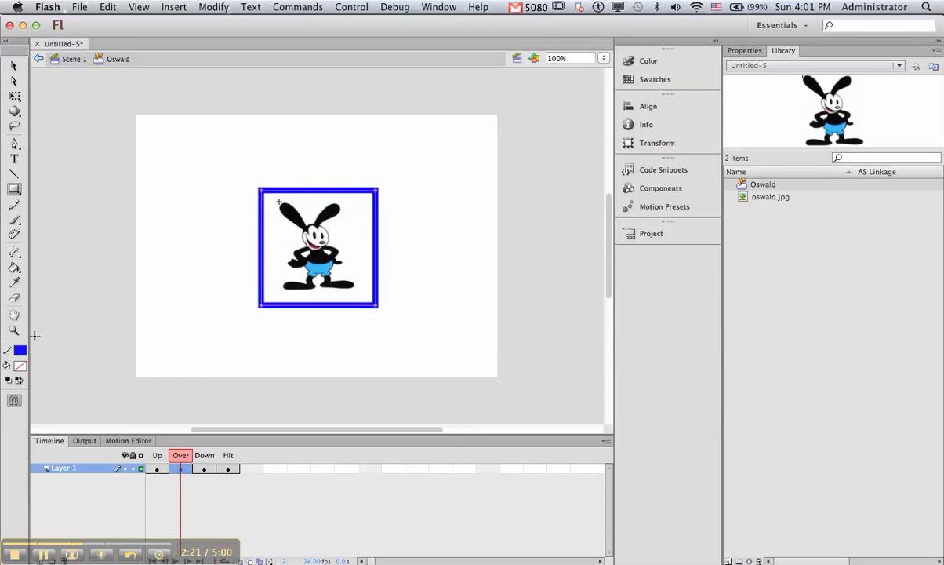
pyautogui.click(20, 351)
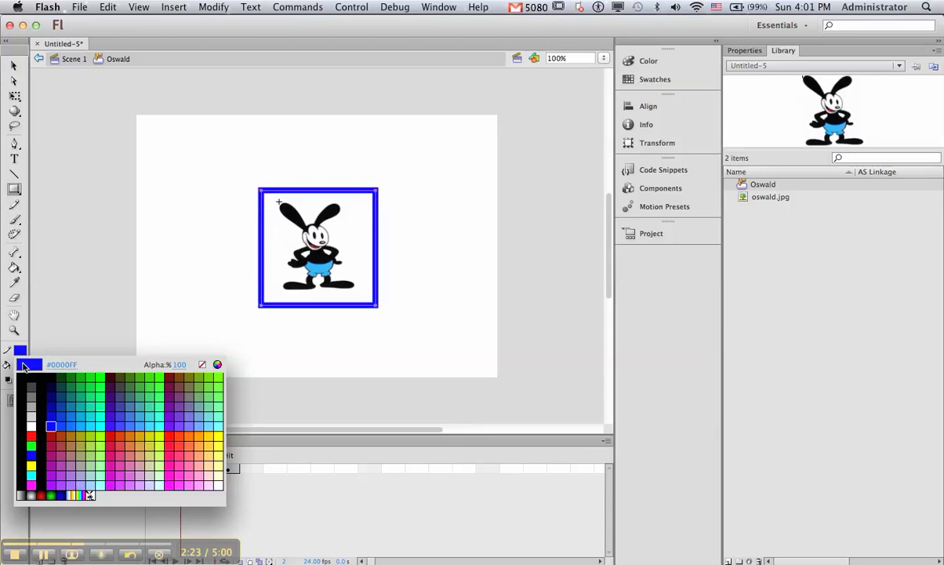
# Step: Give the Over-frame rectangle a red border and set its fill to none
pyautogui.click(33, 433)
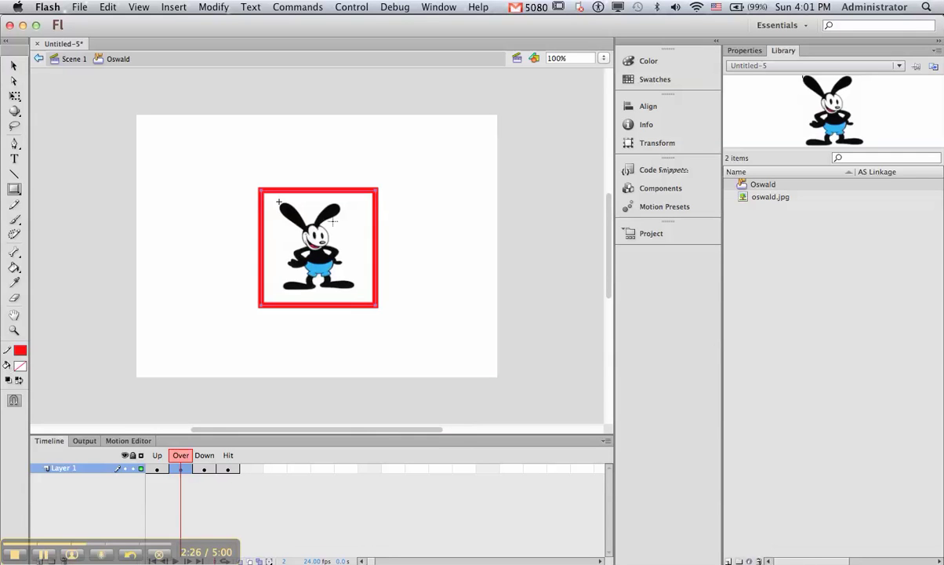
pyautogui.click(21, 365)
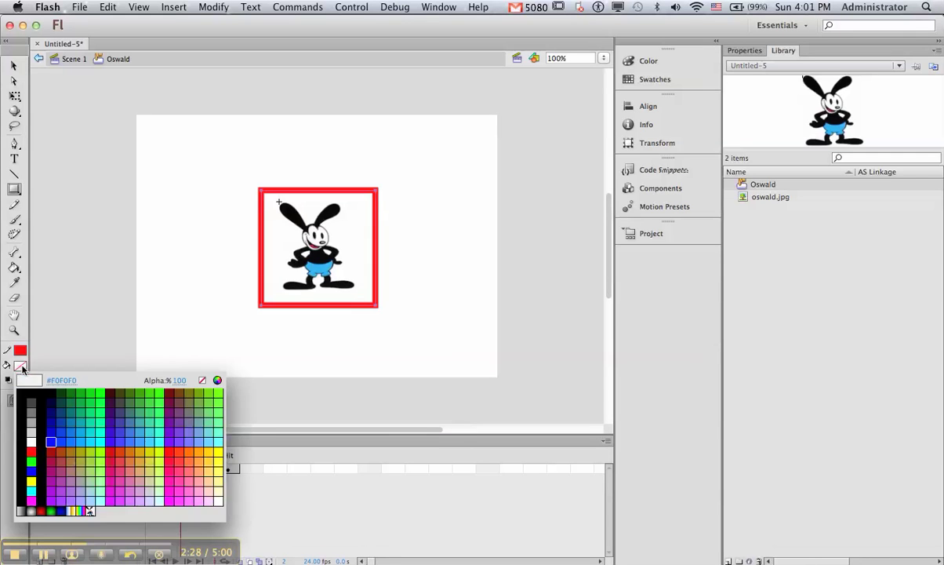
pyautogui.click(94, 423)
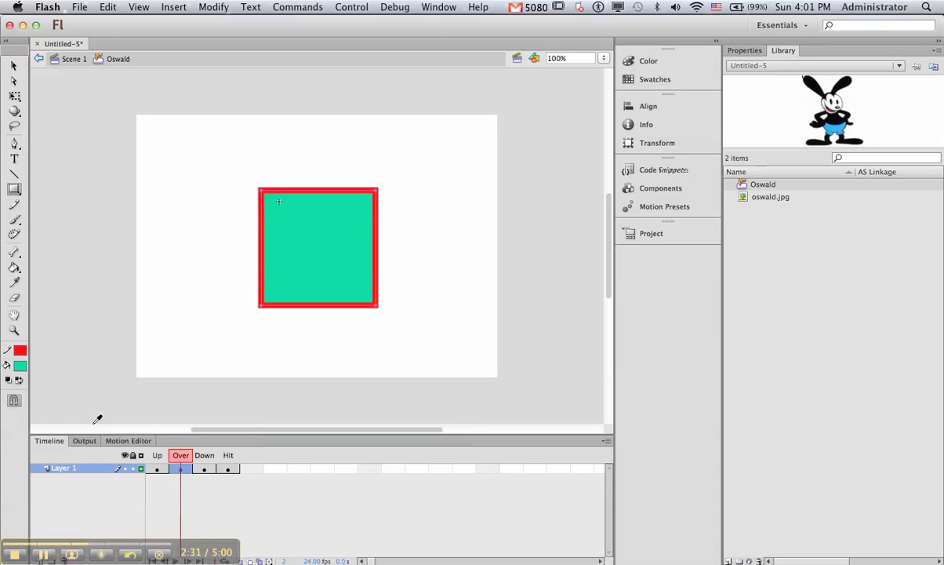
pyautogui.click(19, 365)
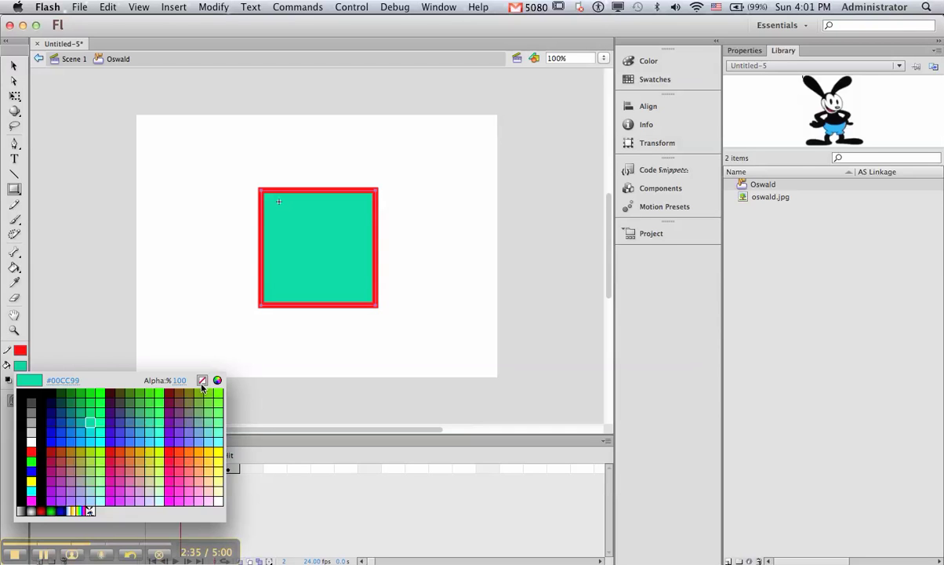
pyautogui.click(201, 382)
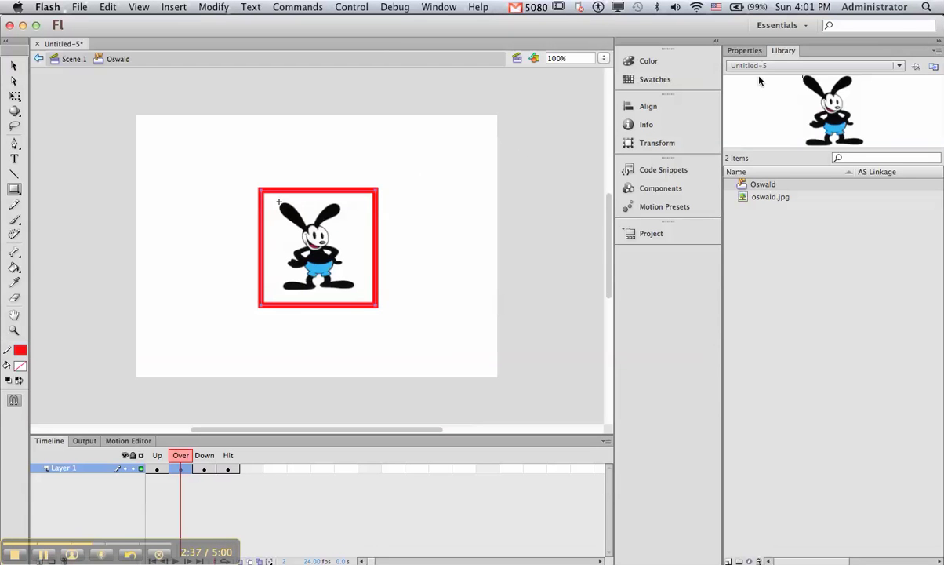
pyautogui.click(744, 51)
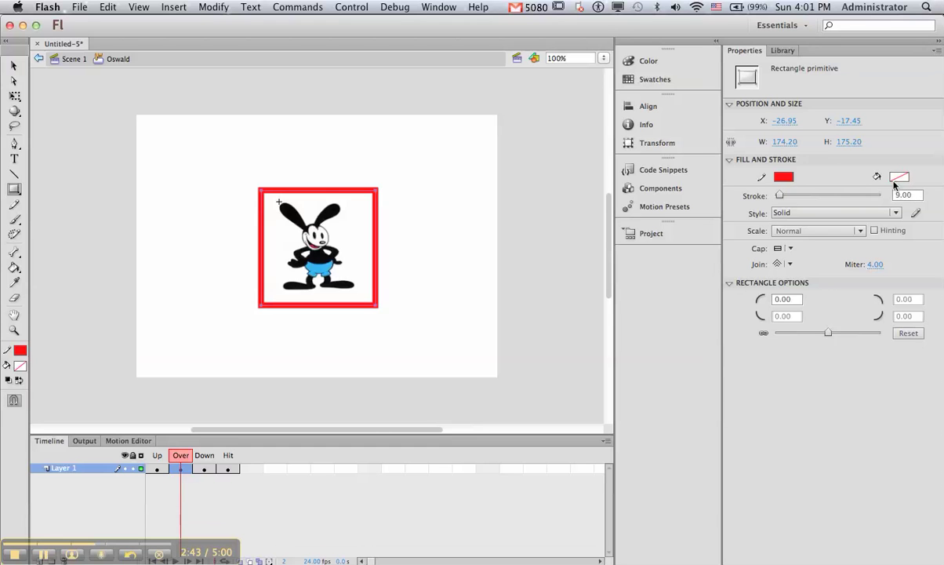
# Step: Set the red border's Stroke value to 10 in the Properties panel
pyautogui.moveTo(779, 196); pyautogui.dragTo(781, 196)
pyautogui.click(906, 195)
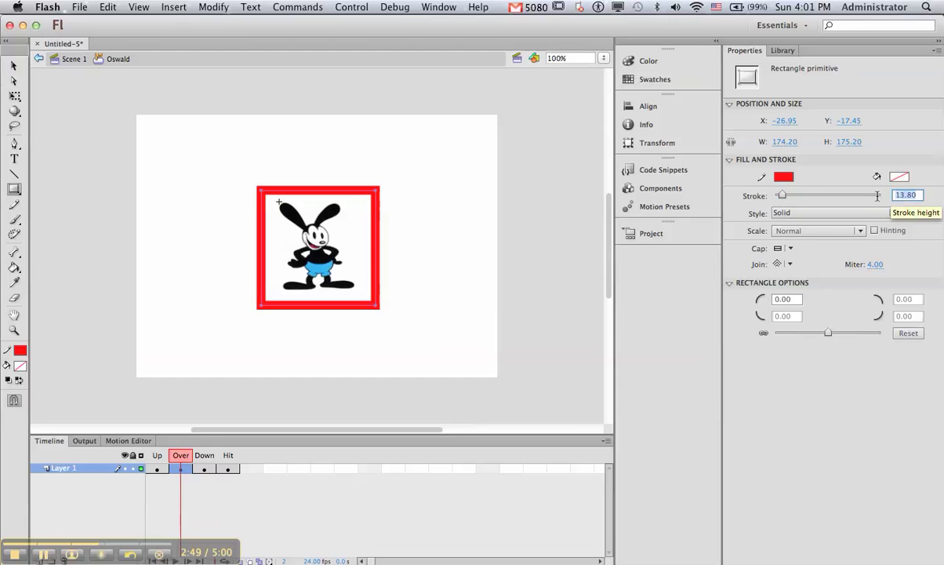
pyautogui.write('10')
pyautogui.press('Return')
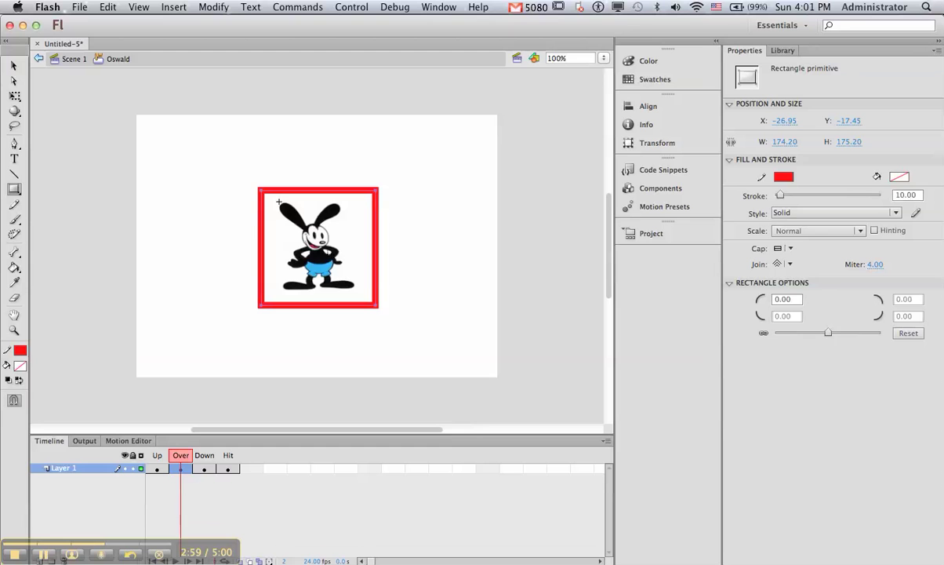
# Step: Select and copy the red square border in the Over frame
pyautogui.click(201, 469)
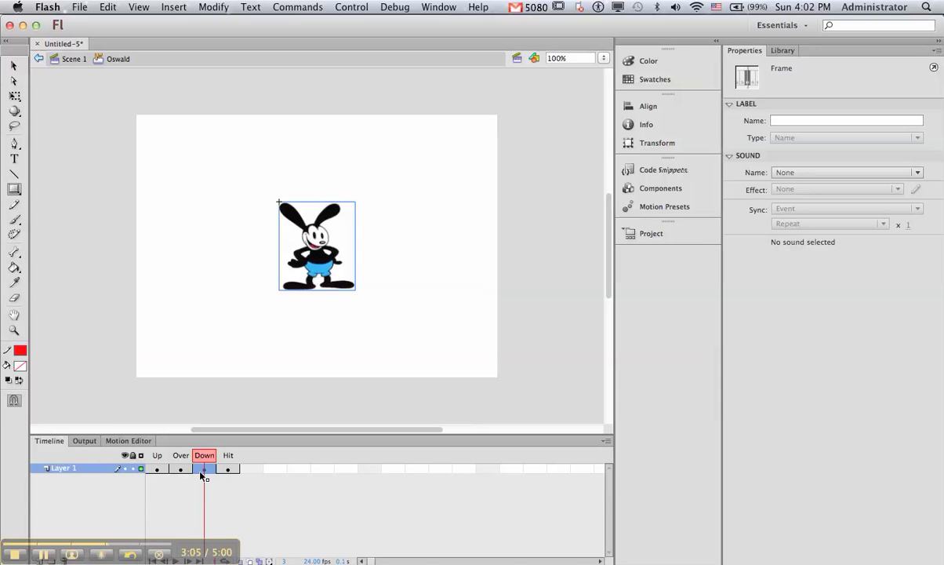
pyautogui.click(180, 469)
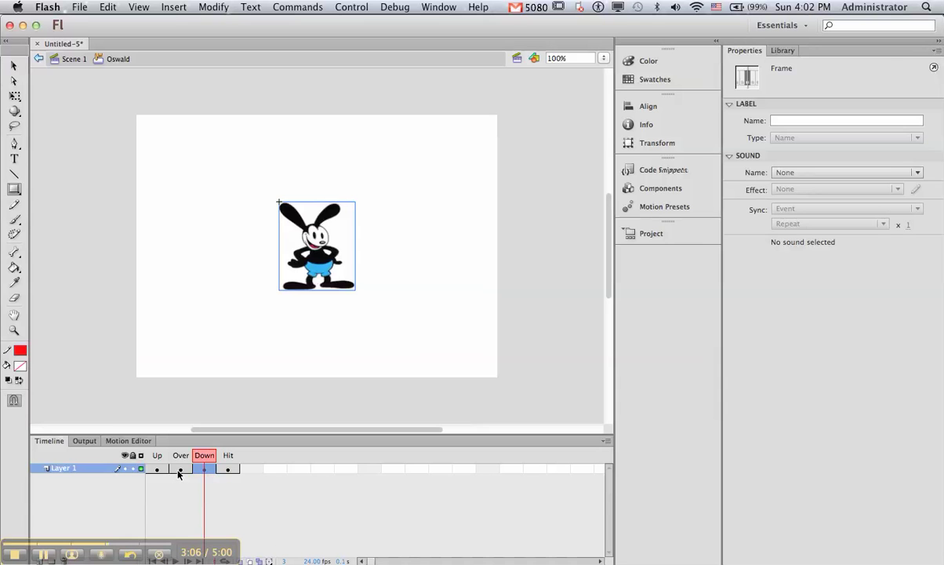
pyautogui.click(13, 69)
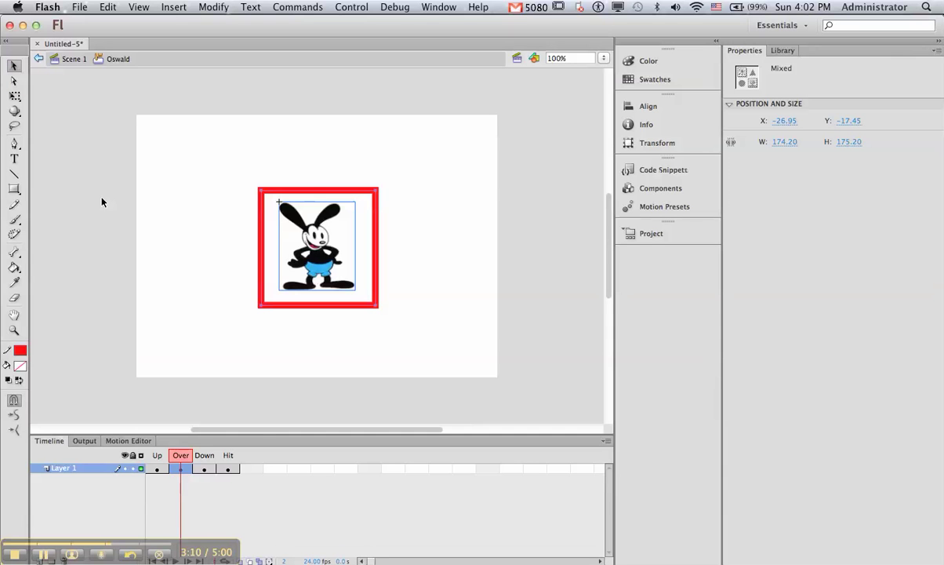
pyautogui.click(279, 335)
pyautogui.click(288, 307)
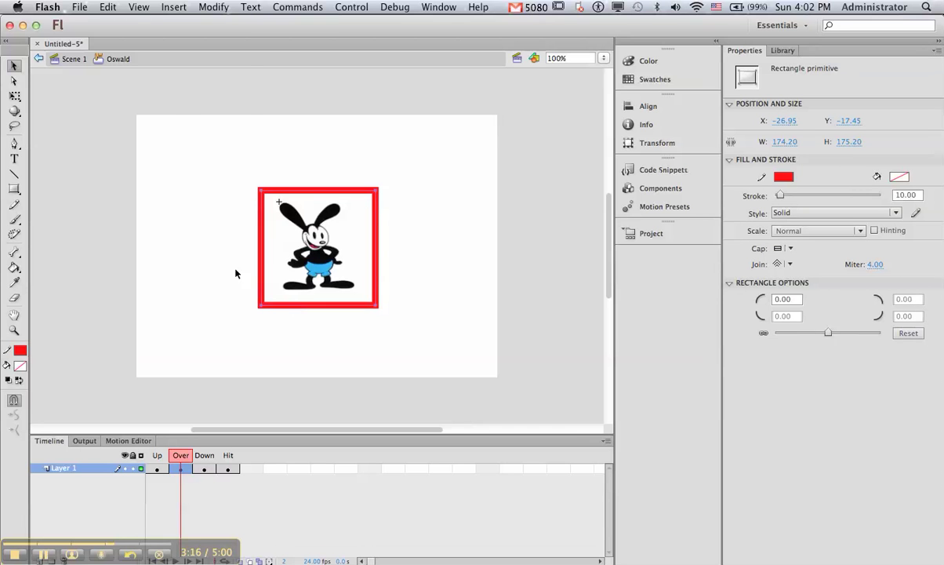
pyautogui.click(109, 7)
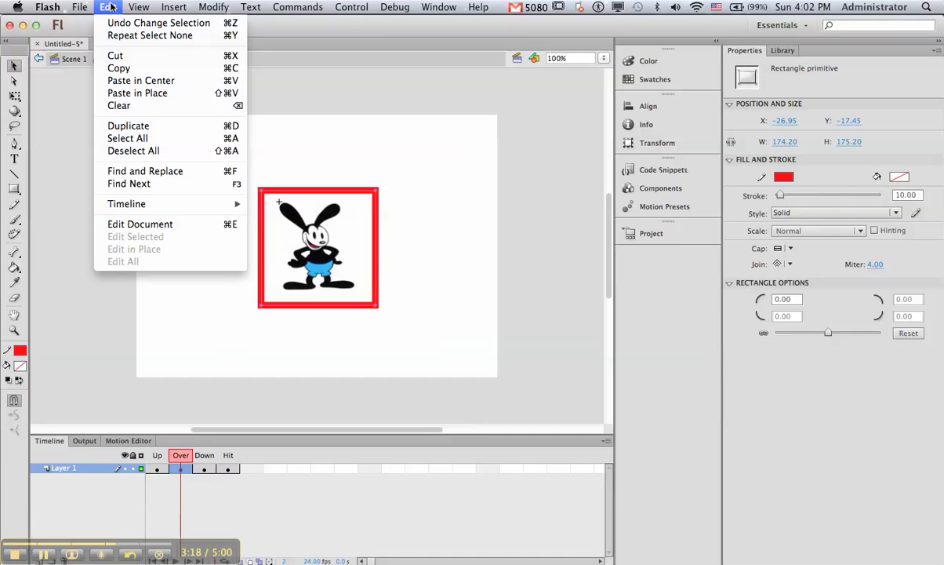
pyautogui.click(111, 7)
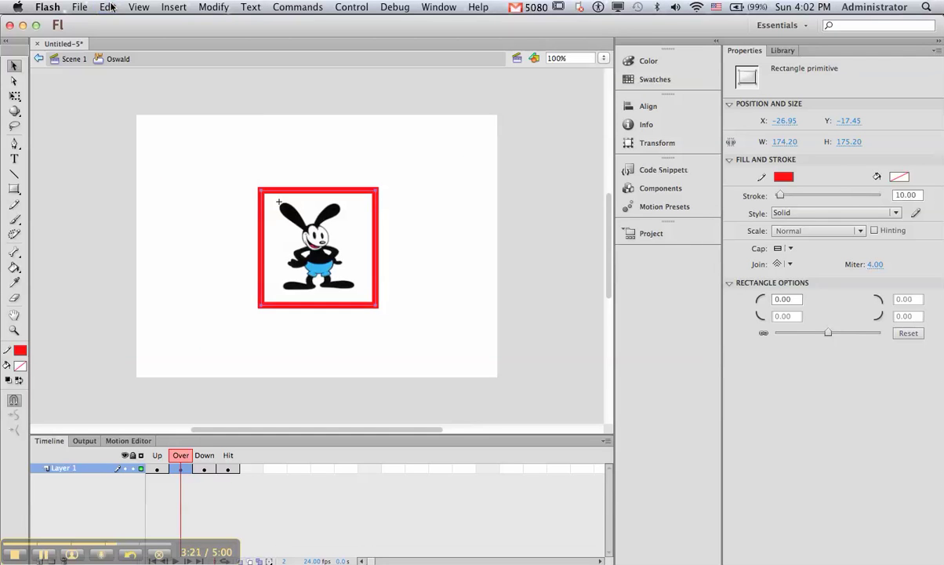
# Step: Paste the square in place in the Down frame and recolour its border blue
pyautogui.click(204, 469)
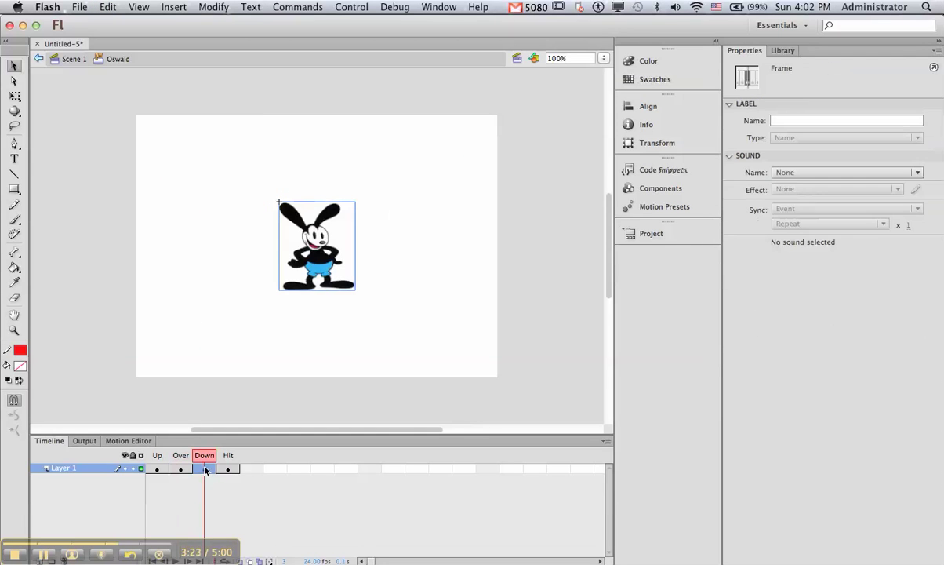
pyautogui.click(111, 7)
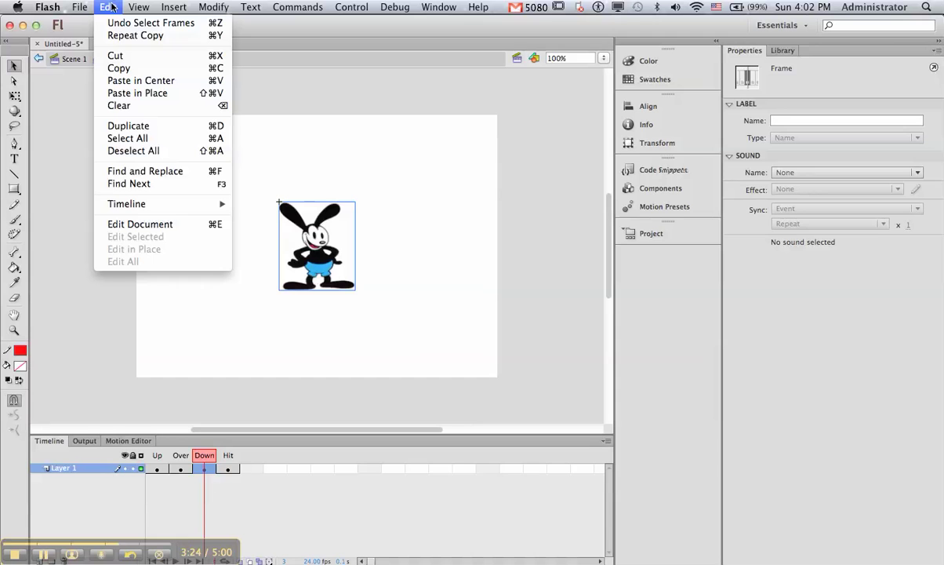
pyautogui.click(141, 94)
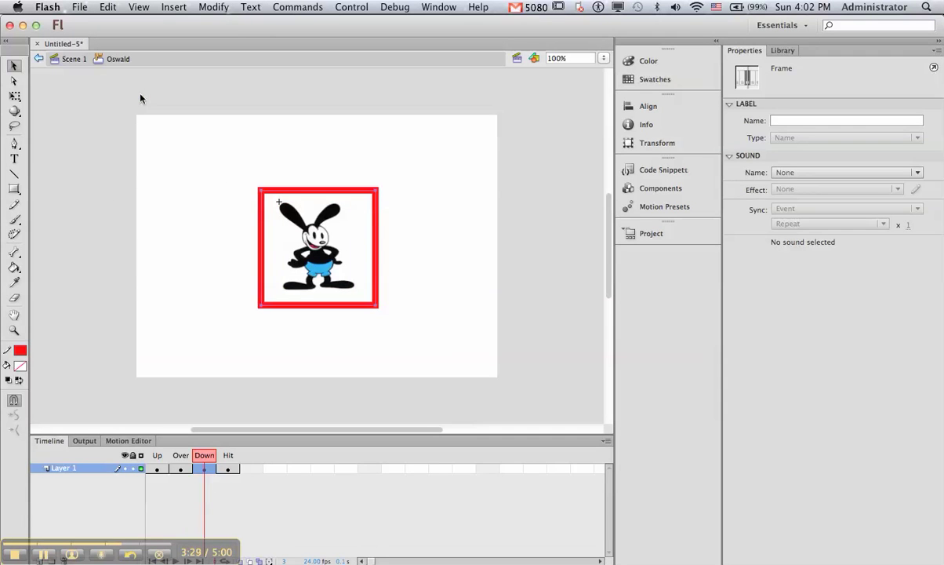
pyautogui.click(22, 351)
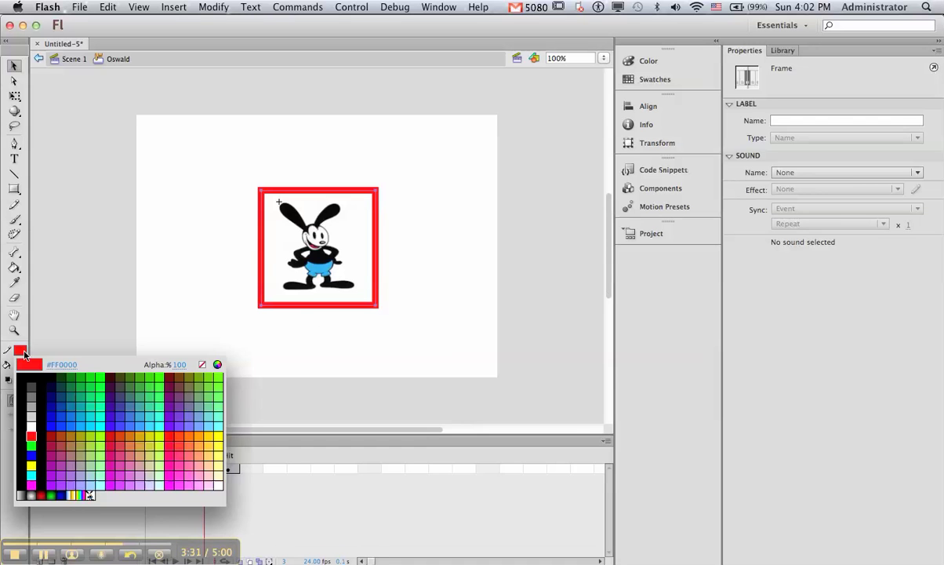
pyautogui.click(34, 458)
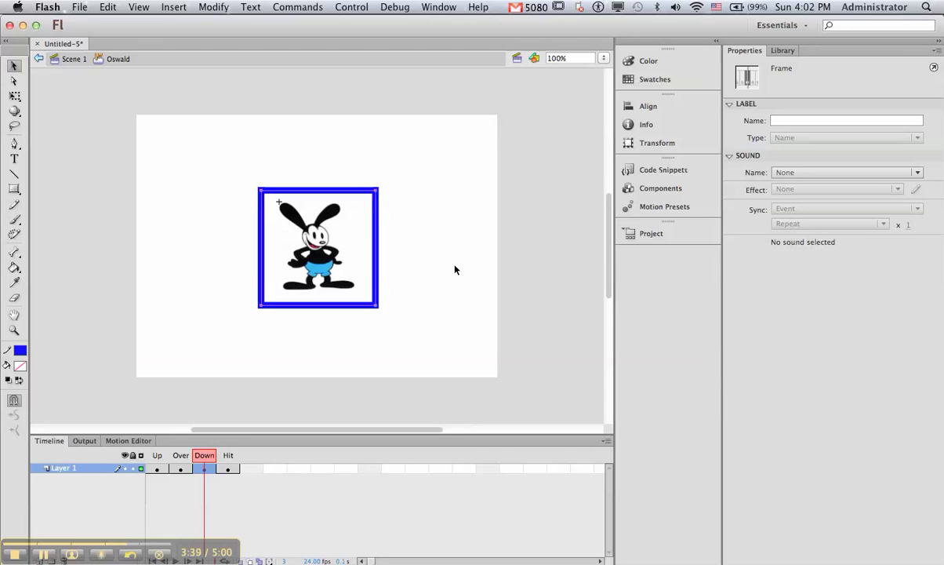
# Step: Import oswald.mp3 to the Library and set it as the Down frame's sound
pyautogui.click(79, 7)
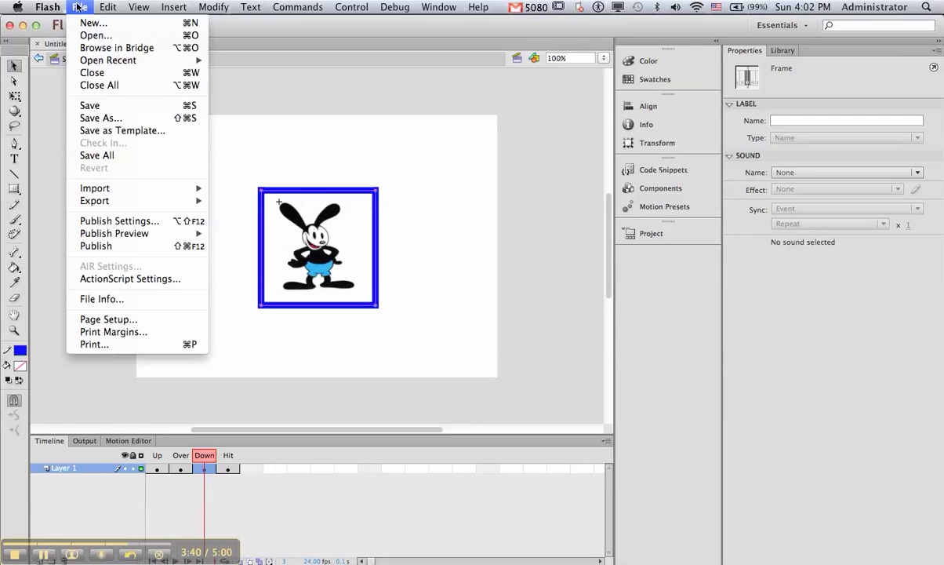
pyautogui.moveTo(120, 203)
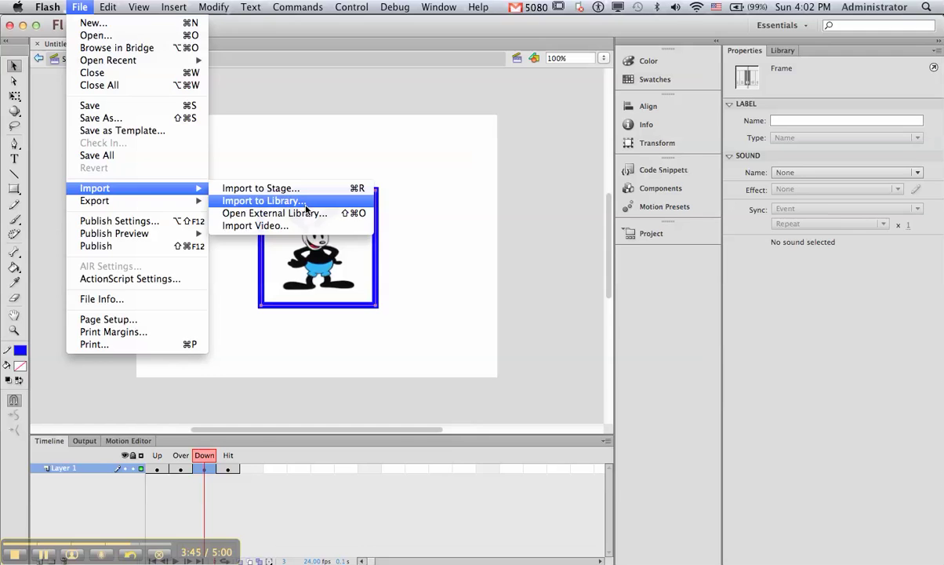
pyautogui.click(306, 206)
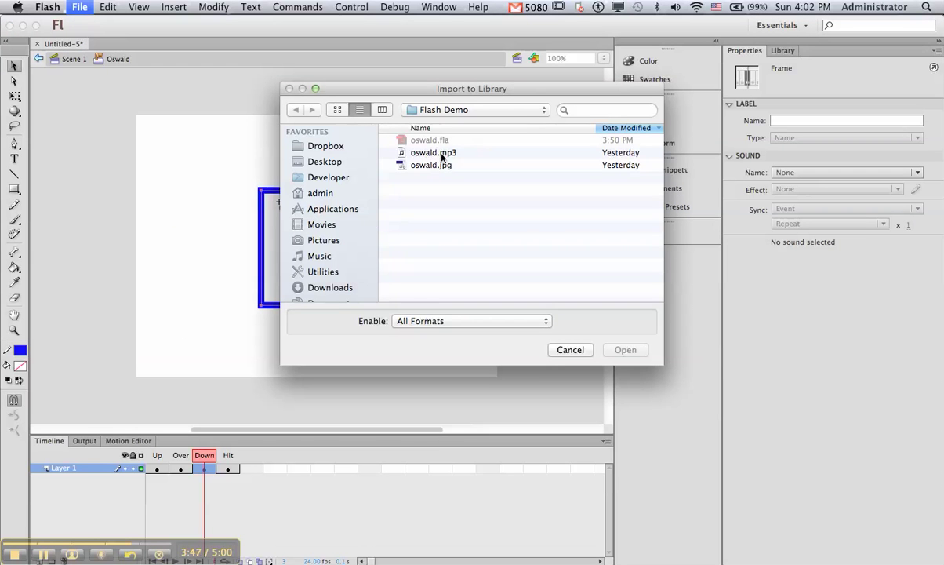
pyautogui.click(442, 154)
pyautogui.click(623, 352)
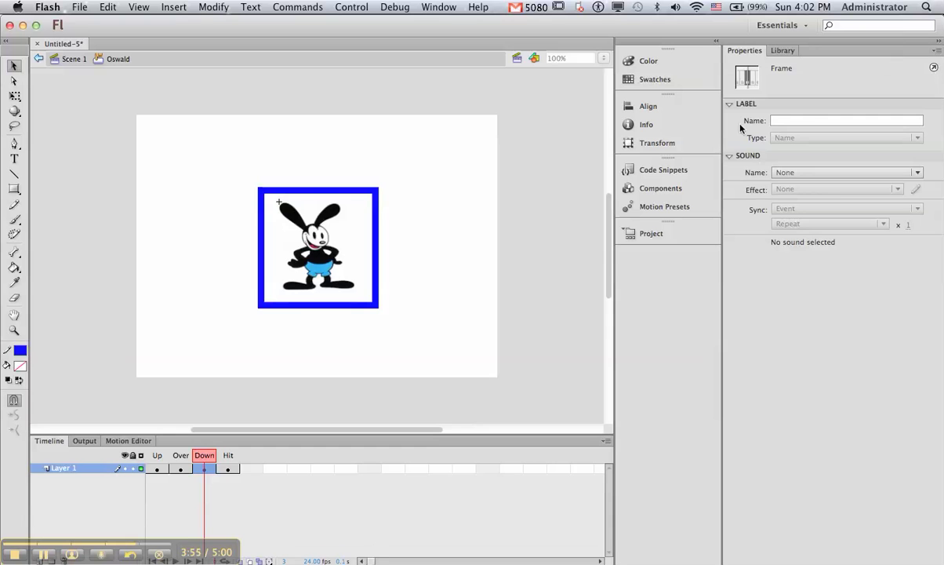
pyautogui.click(815, 172)
pyautogui.click(816, 203)
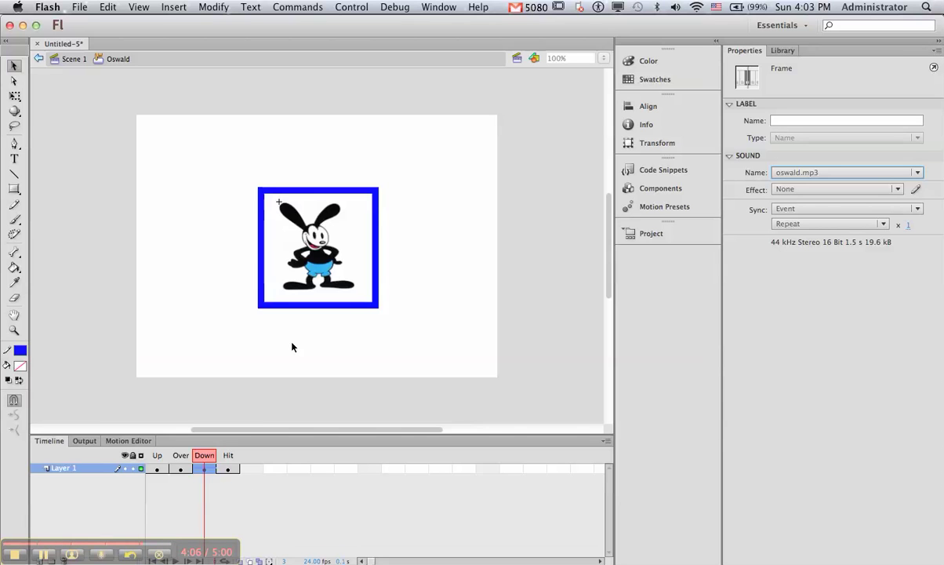
pyautogui.press('super+Return')
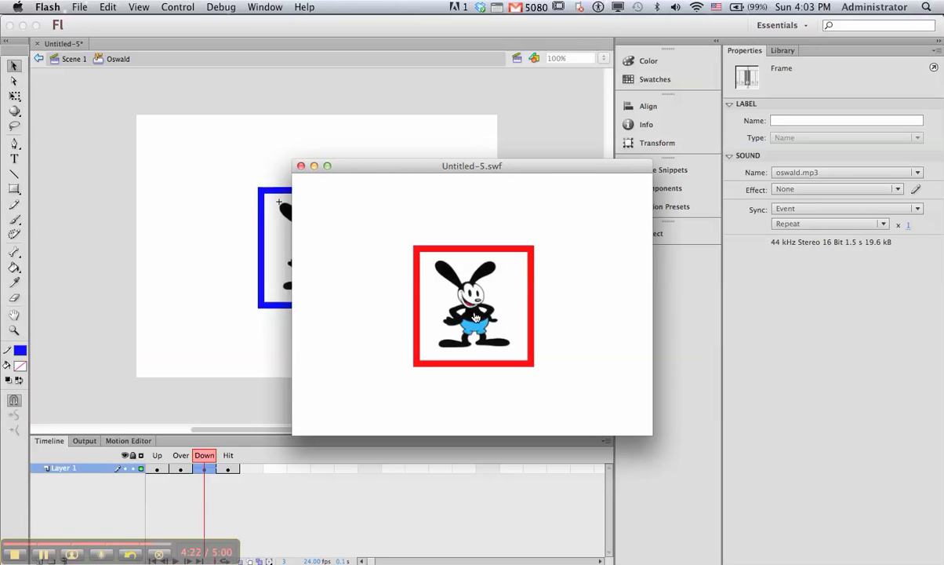
pyautogui.click(475, 316)
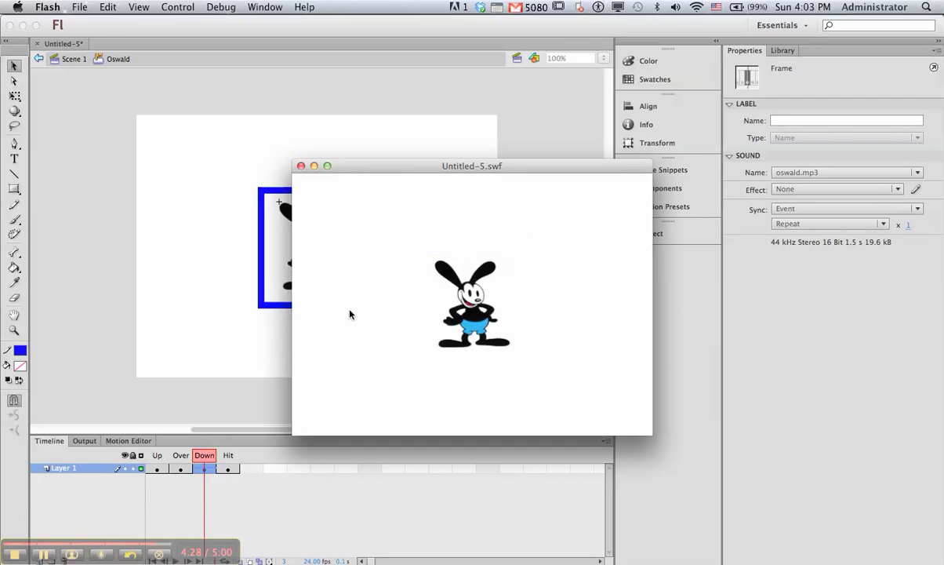
pyautogui.click(300, 165)
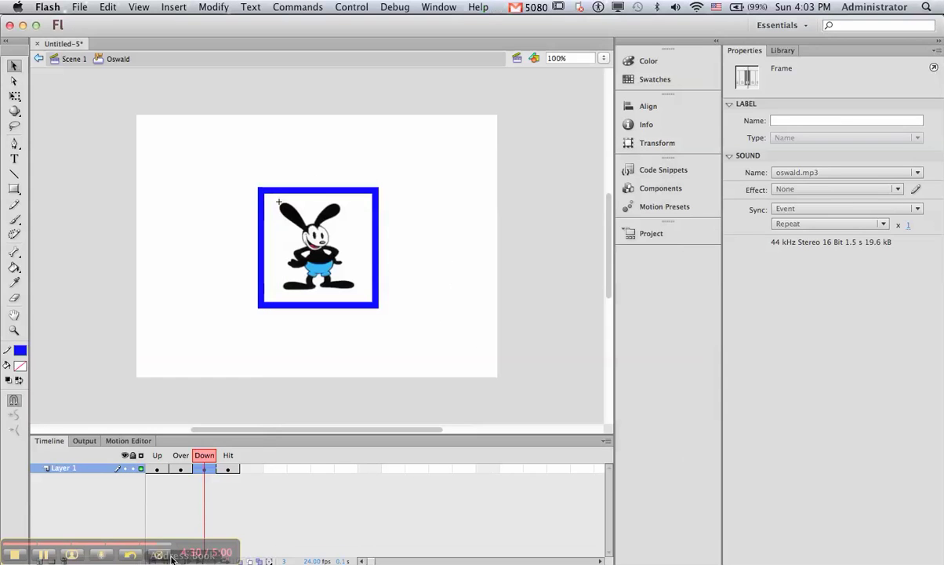